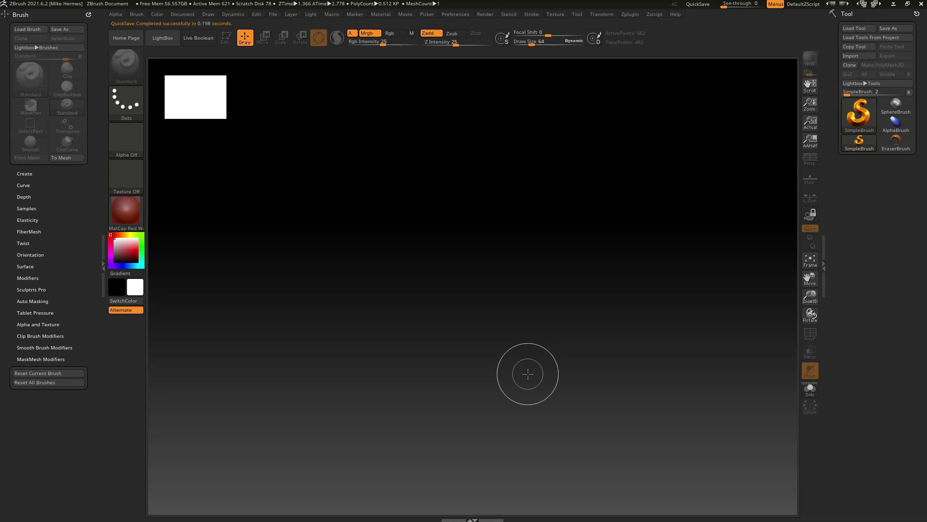
- Draw a Cube3D on the canvas in Edit mode and convert it to a PolyMesh3D
{"action": "left_click", "coordinate": [859, 120]}
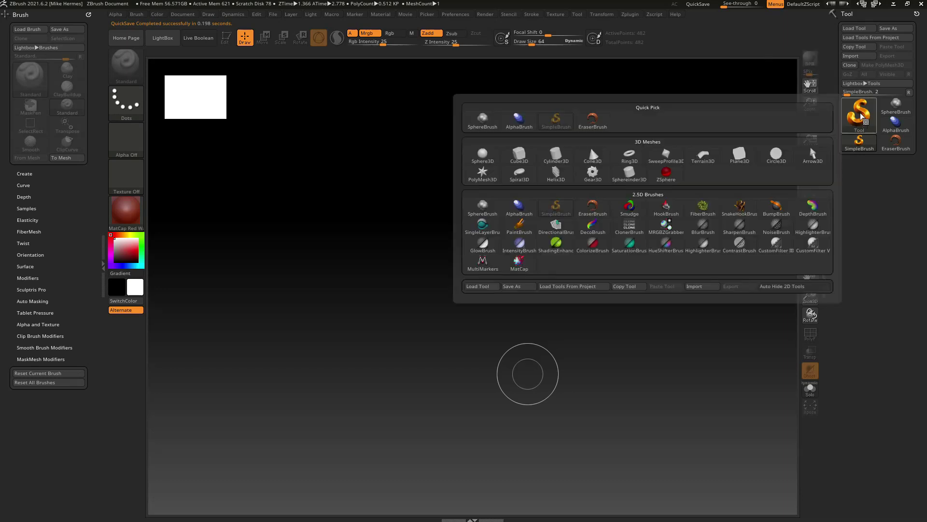
{"action": "left_click", "coordinate": [520, 154]}
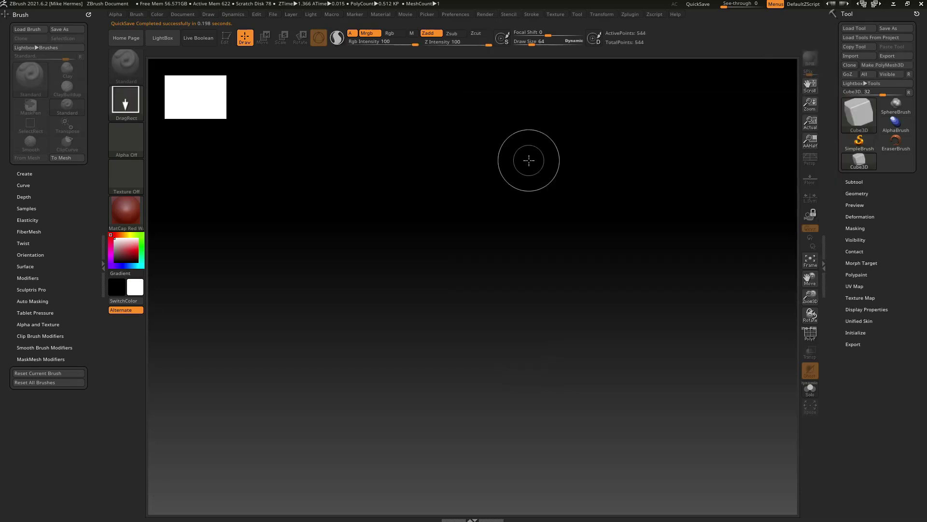
{"action": "mouse_move", "coordinate": [468, 258]}
{"action": "left_mouse_down"}
{"action": "mouse_move", "coordinate": [579, 356]}
{"action": "mouse_move", "coordinate": [497, 404]}
{"action": "mouse_move", "coordinate": [416, 428]}
{"action": "left_mouse_up"}
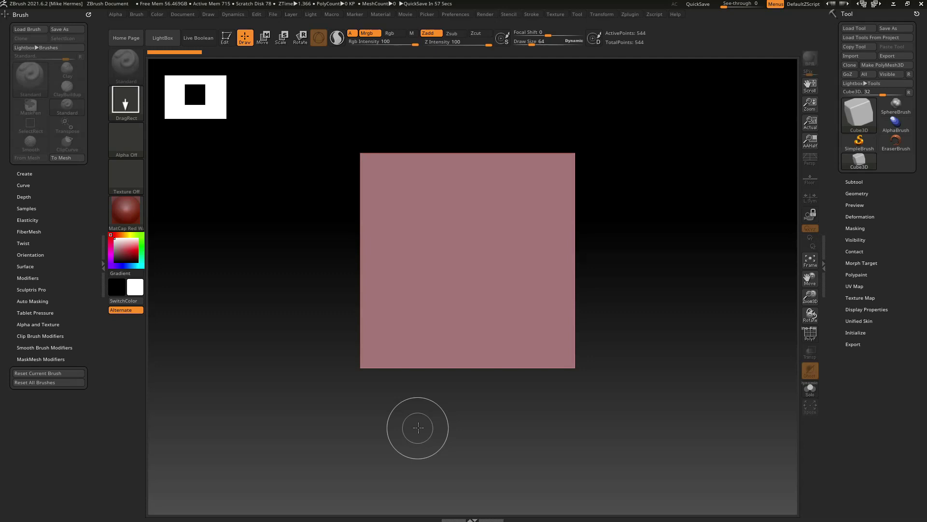
{"action": "left_click", "coordinate": [226, 40]}
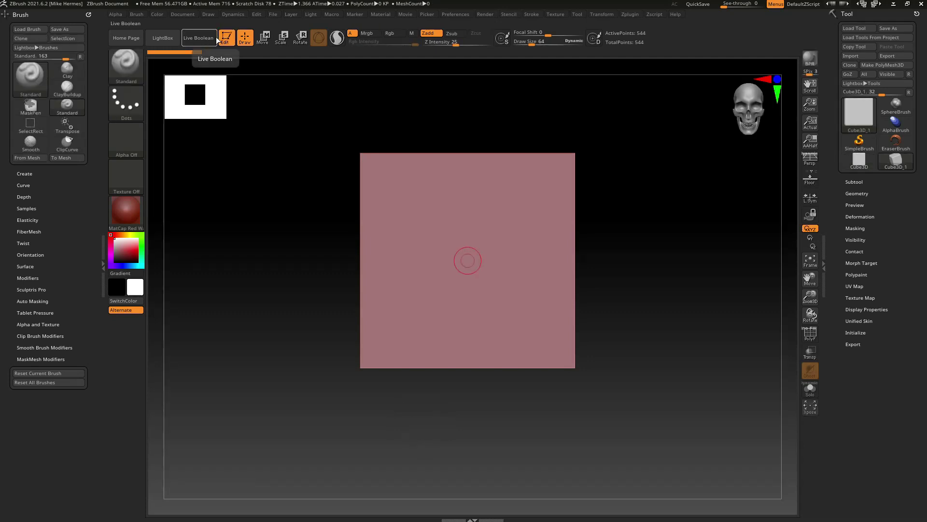
{"action": "left_click", "coordinate": [853, 332]}
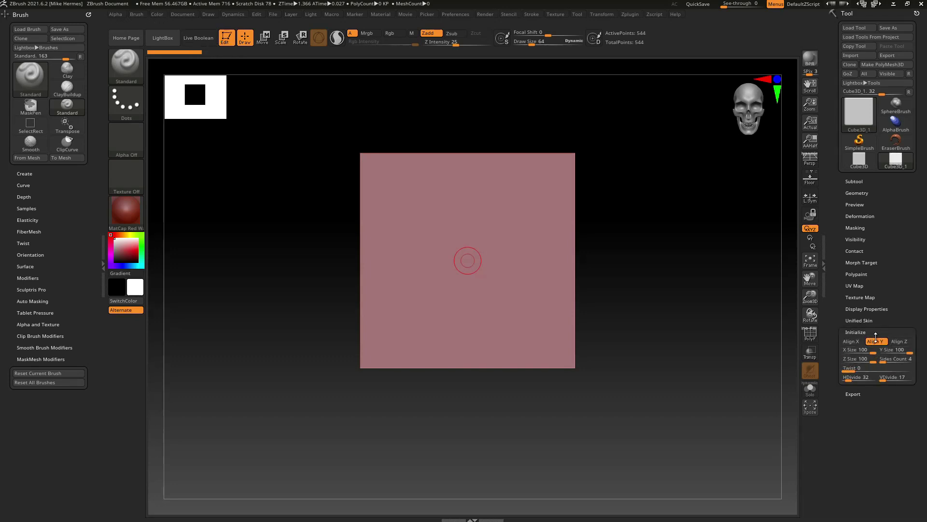
{"action": "left_click", "coordinate": [890, 66]}
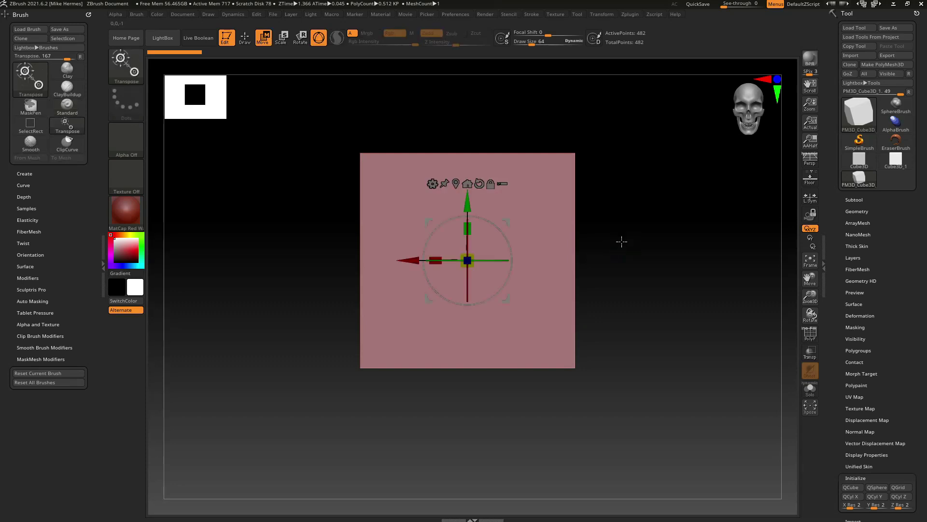
- Scale the cube along its axes into a long, thin plank and turn on perspective view
{"action": "key", "text": "w"}
{"action": "left_click_drag", "start_coordinate": [436, 261], "coordinate": [544, 251]}
{"action": "left_click_drag", "start_coordinate": [622, 304], "coordinate": [572, 311]}
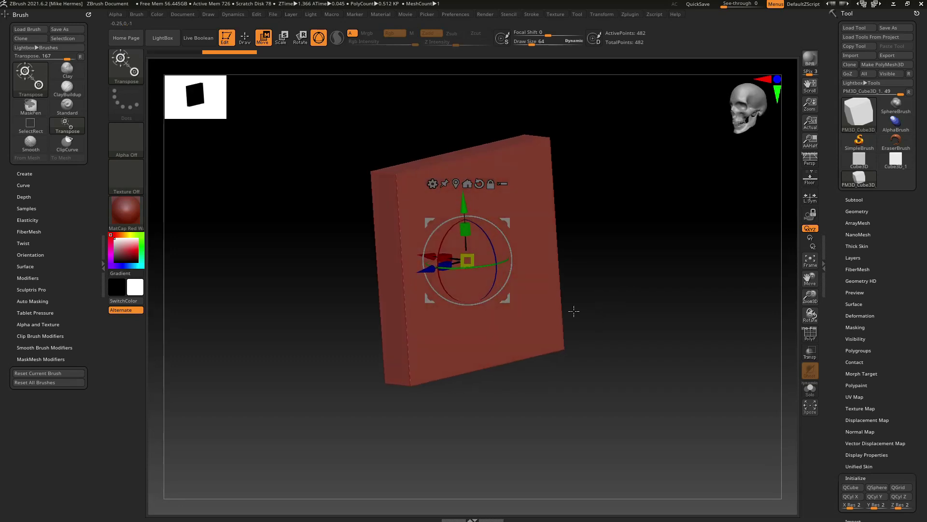
{"action": "left_click_drag", "start_coordinate": [448, 264], "coordinate": [406, 276]}
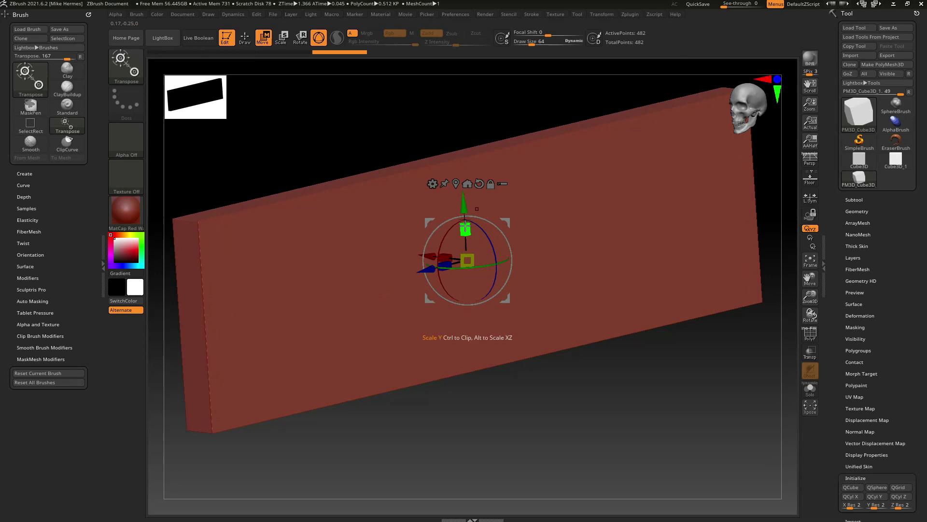
{"action": "left_click_drag", "start_coordinate": [466, 230], "coordinate": [483, 365]}
{"action": "left_click_drag", "start_coordinate": [423, 404], "coordinate": [447, 413]}
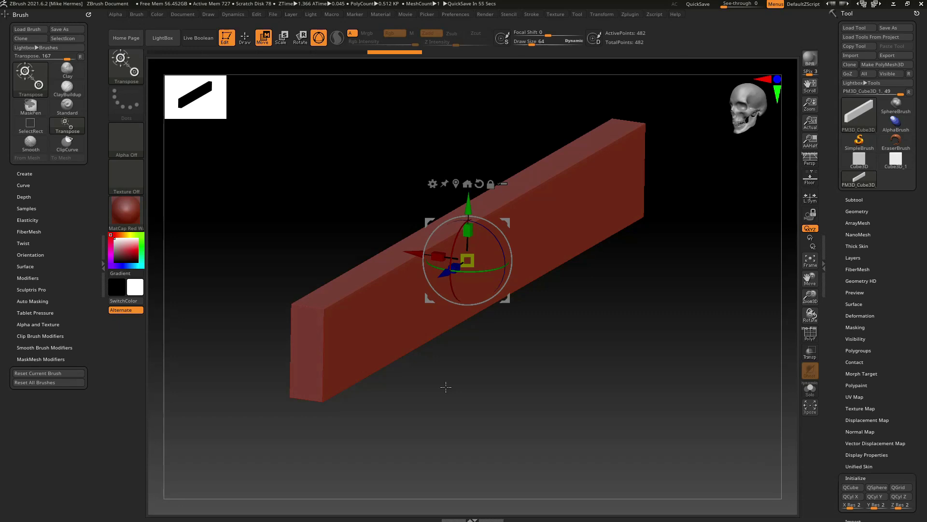
{"action": "key", "text": "p"}
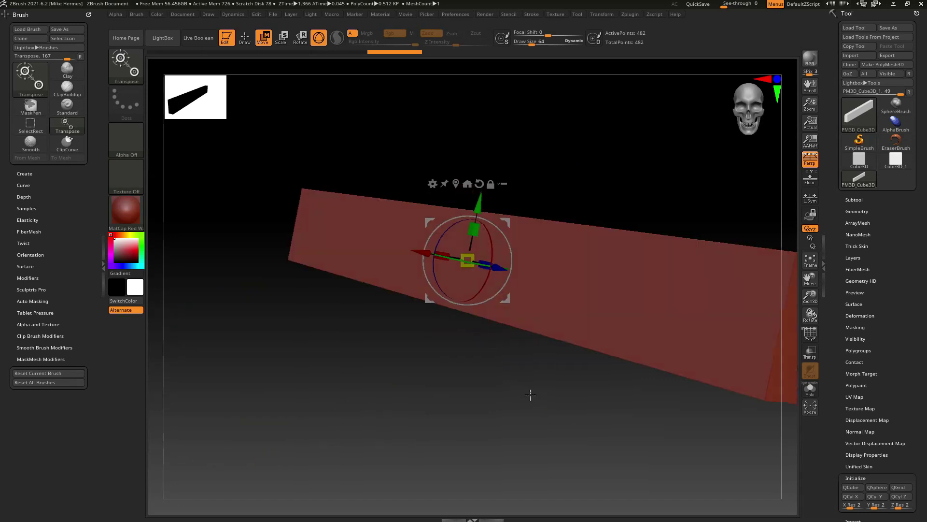
{"action": "left_click_drag", "start_coordinate": [531, 395], "coordinate": [484, 410]}
{"action": "left_click_drag", "start_coordinate": [442, 250], "coordinate": [485, 275]}
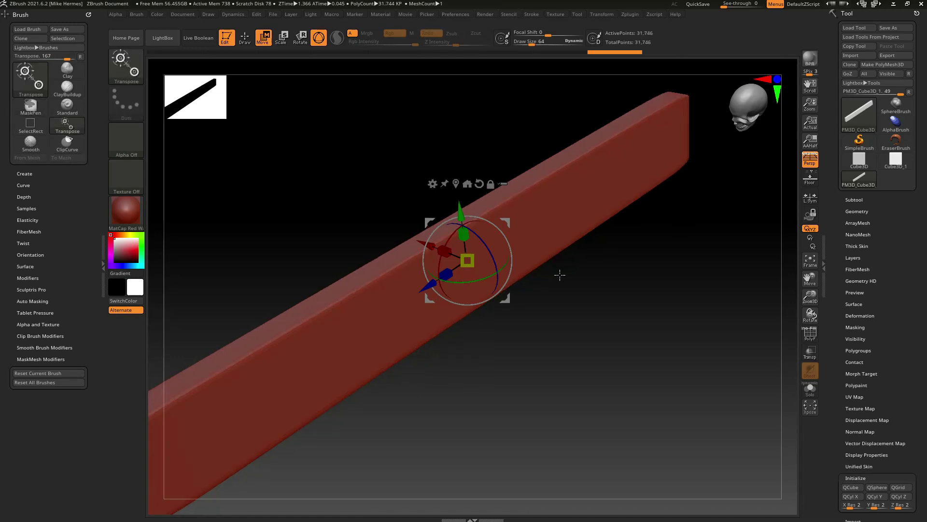
- Undo the smoothed subdivisions and divide the plank to subdivision level 5 with smoothing turned off
{"action": "left_click_drag", "start_coordinate": [414, 422], "coordinate": [433, 385]}
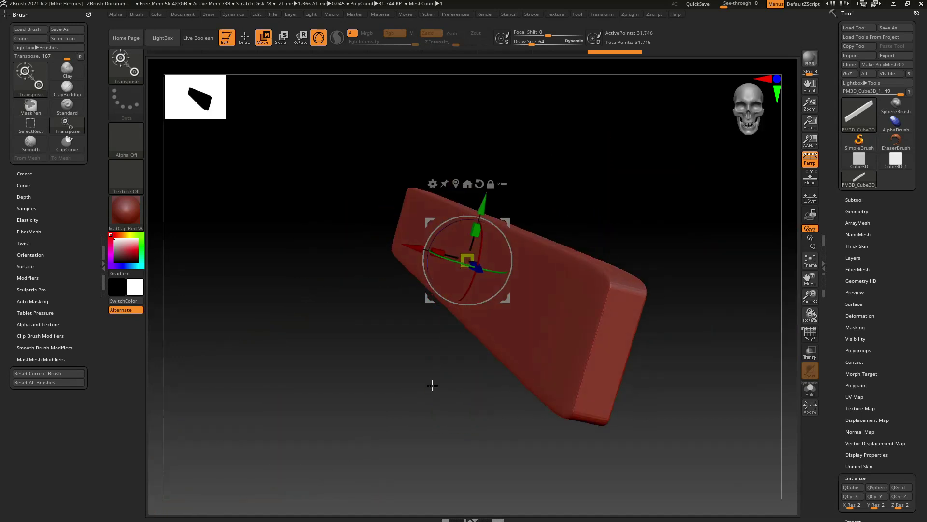
{"action": "key", "text": "ctrl+z"}
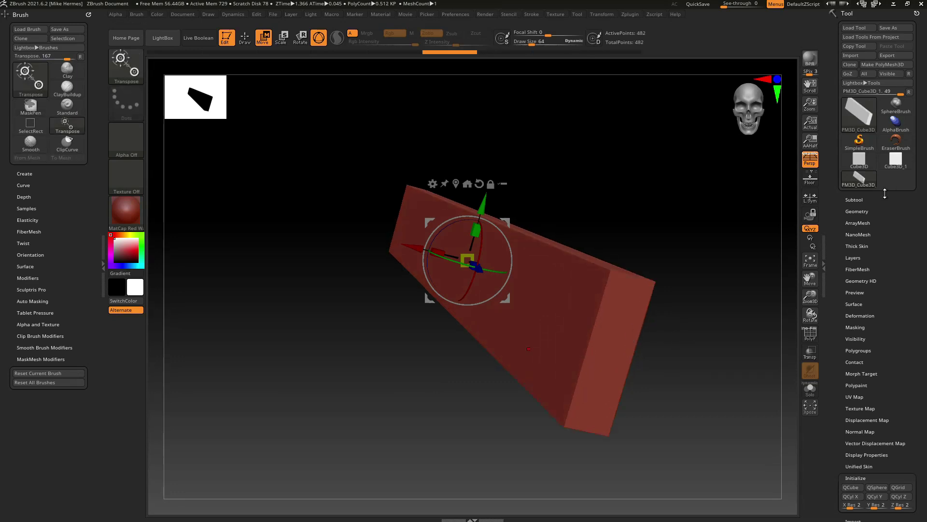
{"action": "left_click", "coordinate": [859, 211]}
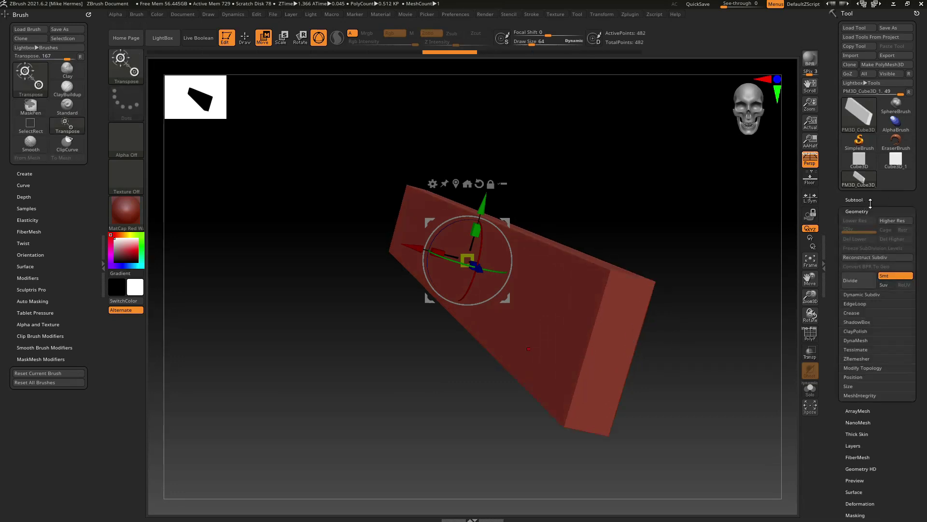
{"action": "left_click", "coordinate": [897, 277]}
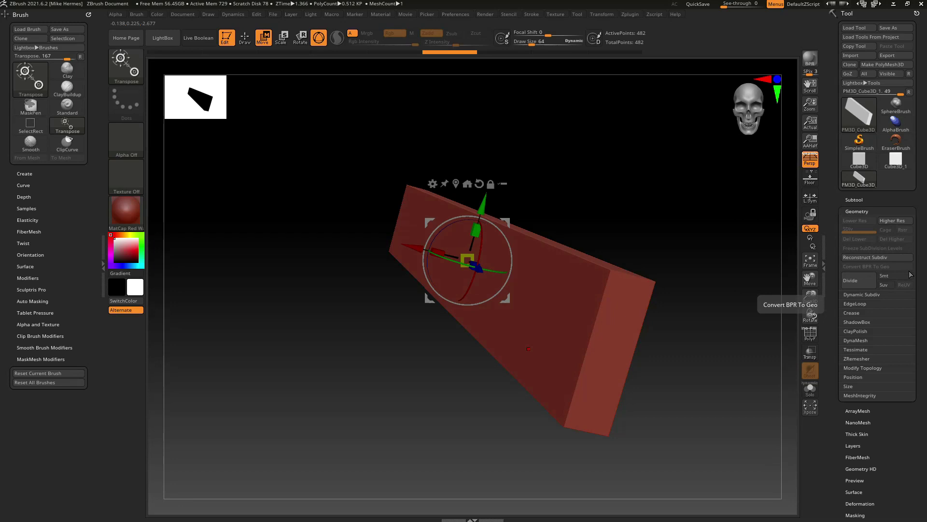
{"action": "key", "text": "ctrl+d"}
{"action": "key", "text": "ctrl+d"}
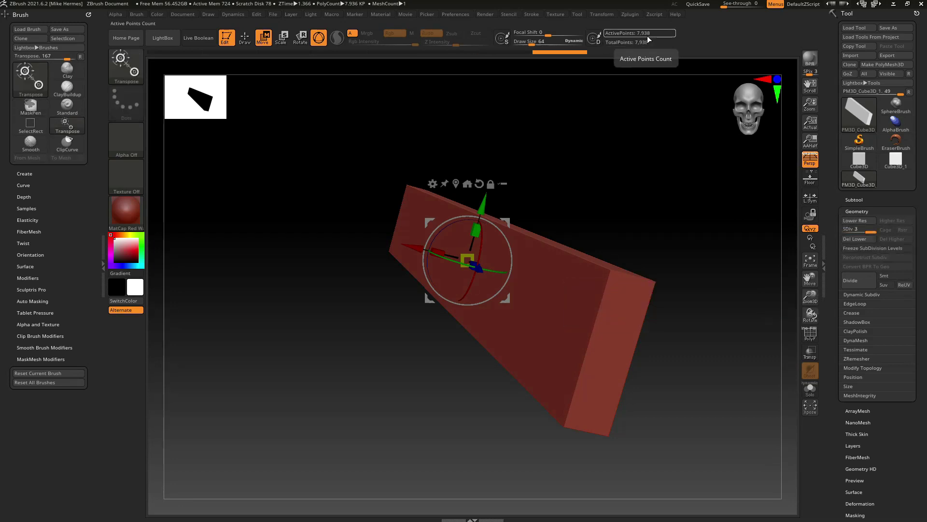
{"action": "key", "text": "ctrl+d"}
{"action": "key", "text": "ctrl+d"}
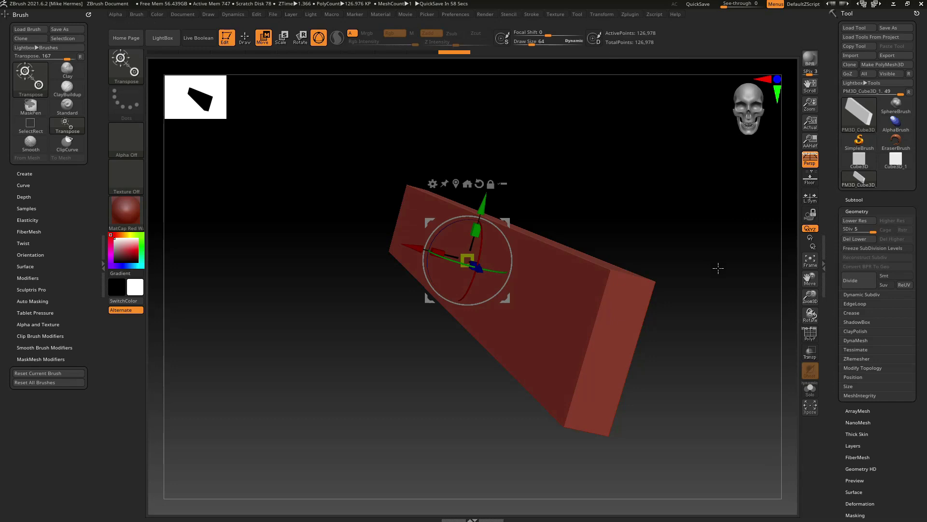
- Choose ClipCurve as the active selection brush and dismiss its usage note
{"action": "left_click_drag", "start_coordinate": [685, 385], "coordinate": [561, 370]}
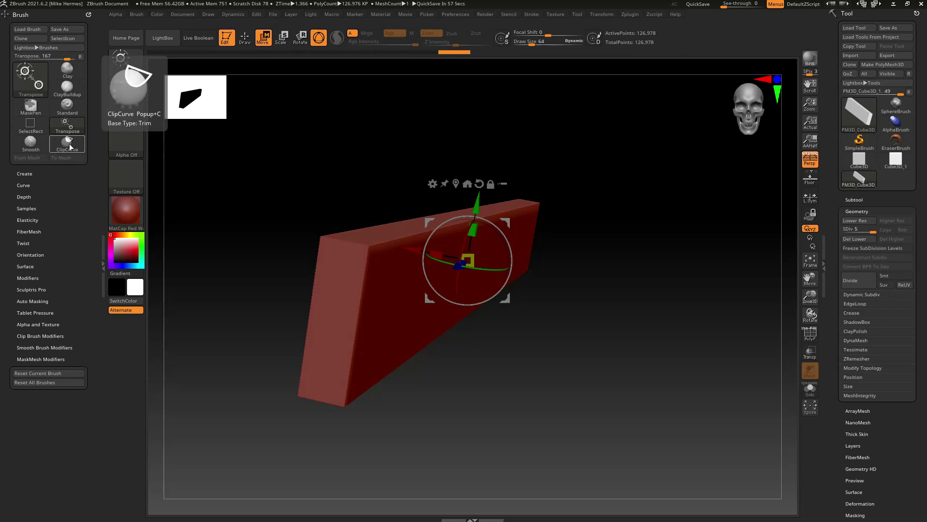
{"action": "left_click", "coordinate": [67, 69]}
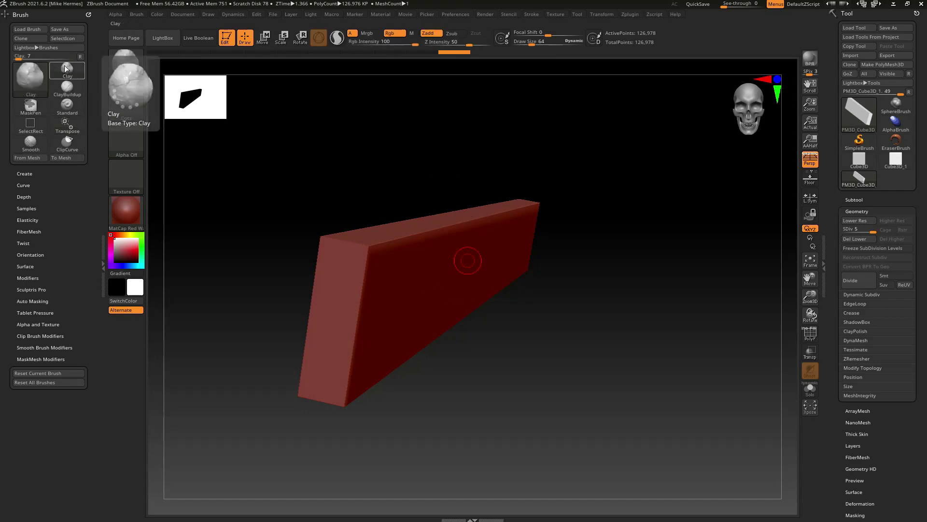
{"action": "left_click", "coordinate": [66, 69]}
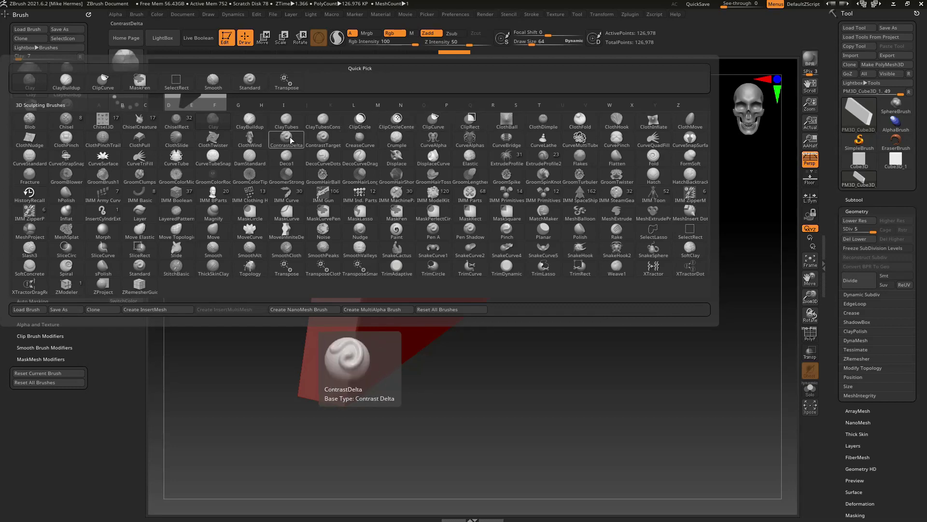
{"action": "left_click", "coordinate": [435, 124]}
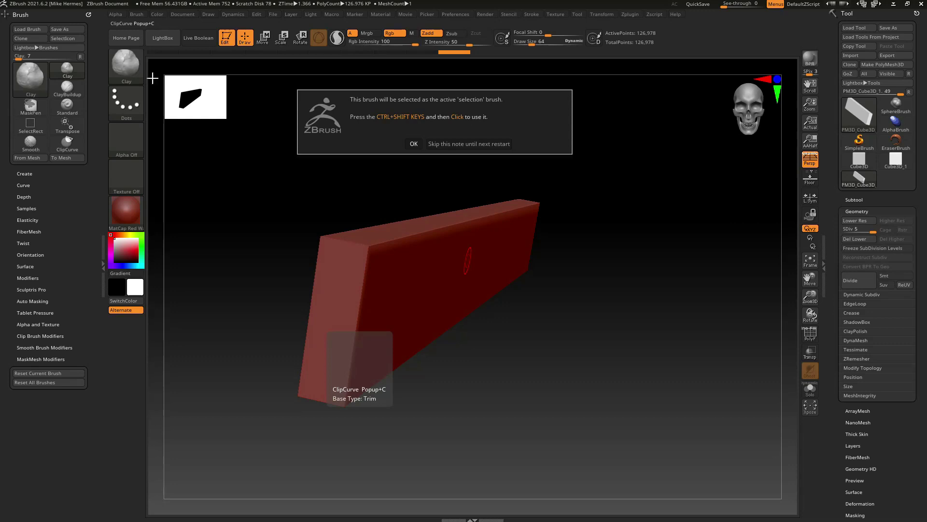
{"action": "left_click", "coordinate": [420, 142]}
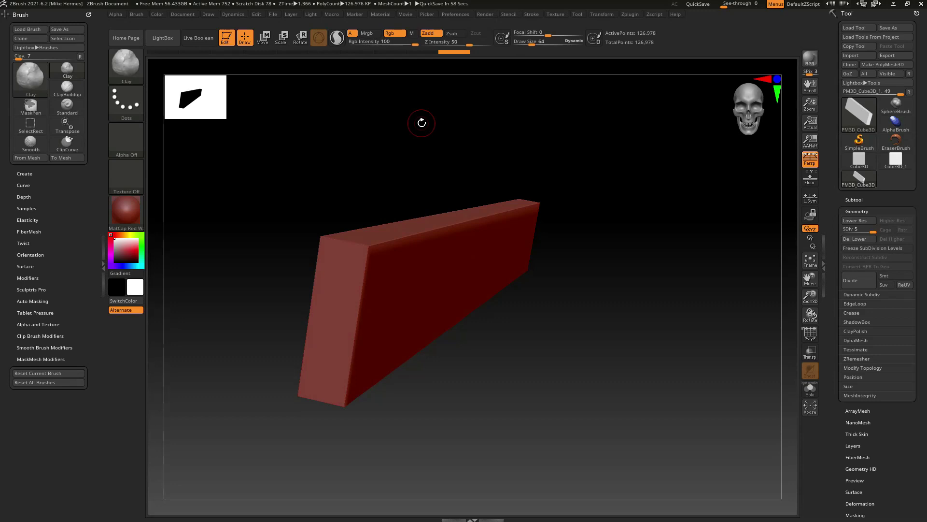
{"action": "key", "text": "ctrl+shift"}
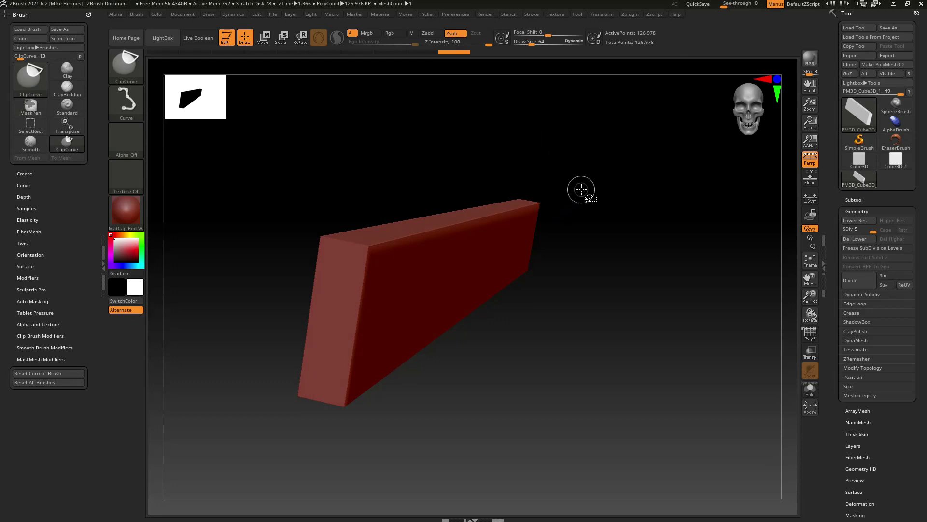
- Clip the plank's far end with straight ClipCurve strokes
{"action": "left_click_drag", "start_coordinate": [583, 191], "coordinate": [525, 242], "text": "ctrl+shift"}
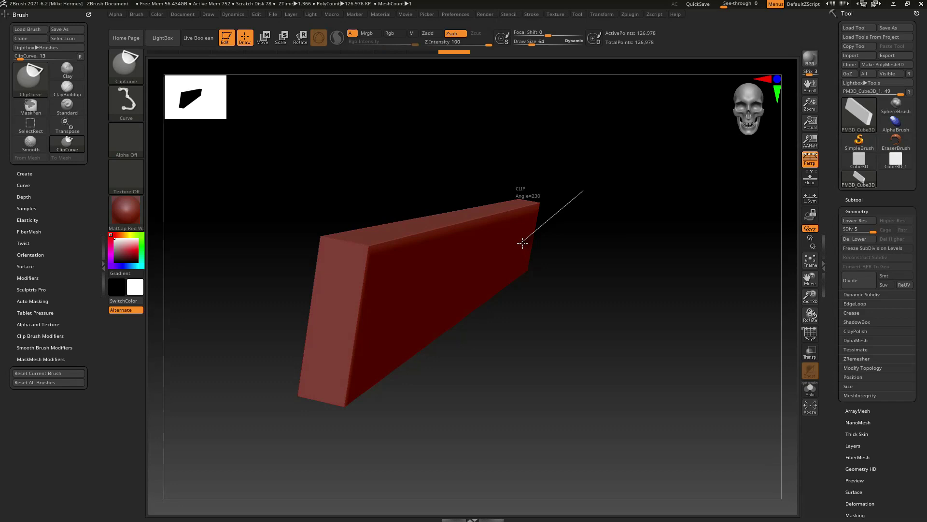
{"action": "left_click_drag", "start_coordinate": [522, 242], "coordinate": [575, 245], "text": "ctrl+shift"}
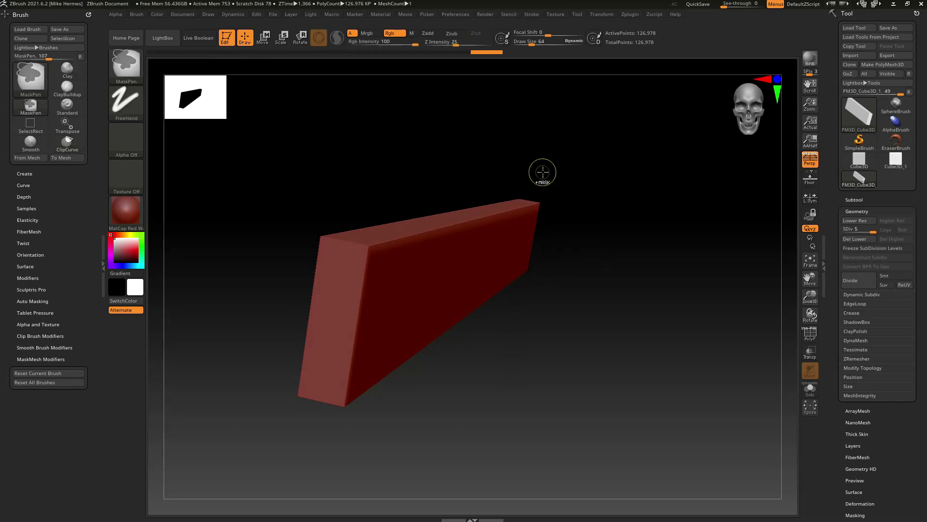
{"action": "mouse_move", "coordinate": [537, 173]}
{"action": "left_mouse_down", "text": "ctrl+shift"}
{"action": "mouse_move", "coordinate": [540, 234]}
{"action": "mouse_move", "coordinate": [521, 306]}
{"action": "left_mouse_up", "text": "ctrl+shift"}
- Try a curved ClipCurve cut along the lower edge near the plank's front end, and undo it
{"action": "mouse_move", "coordinate": [585, 302]}
{"action": "left_mouse_down"}
{"action": "mouse_move", "coordinate": [549, 317]}
{"action": "mouse_move", "coordinate": [575, 329]}
{"action": "mouse_move", "coordinate": [584, 316]}
{"action": "mouse_move", "coordinate": [652, 298]}
{"action": "mouse_move", "coordinate": [446, 376]}
{"action": "left_mouse_up"}
{"action": "left_click_drag", "start_coordinate": [574, 320], "coordinate": [540, 323]}
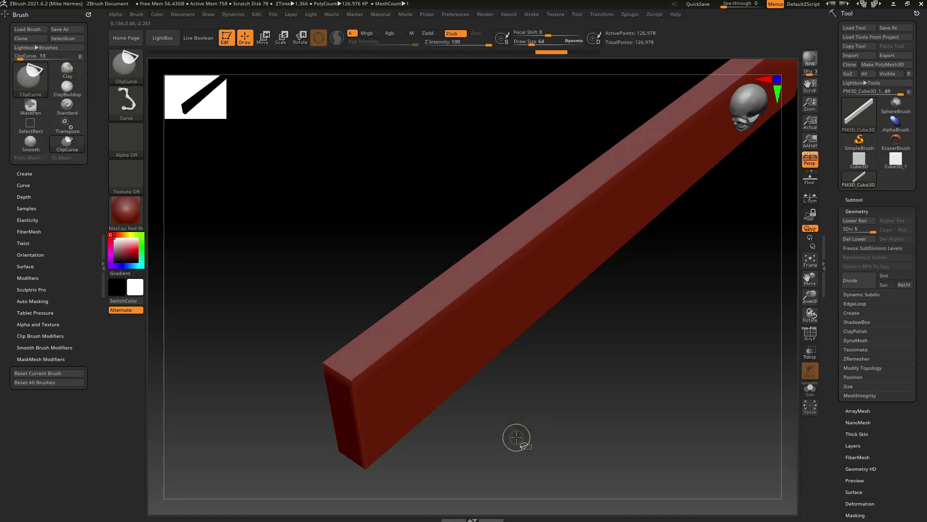
{"action": "mouse_move", "coordinate": [517, 438]}
{"action": "left_mouse_down", "text": "ctrl+shift"}
{"action": "mouse_move", "coordinate": [512, 384]}
{"action": "mouse_move", "coordinate": [527, 298]}
{"action": "mouse_move", "coordinate": [517, 338]}
{"action": "mouse_move", "coordinate": [480, 386]}
{"action": "mouse_move", "coordinate": [449, 383]}
{"action": "mouse_move", "coordinate": [445, 370]}
{"action": "mouse_move", "coordinate": [453, 373]}
{"action": "left_mouse_up", "text": "ctrl+shift"}
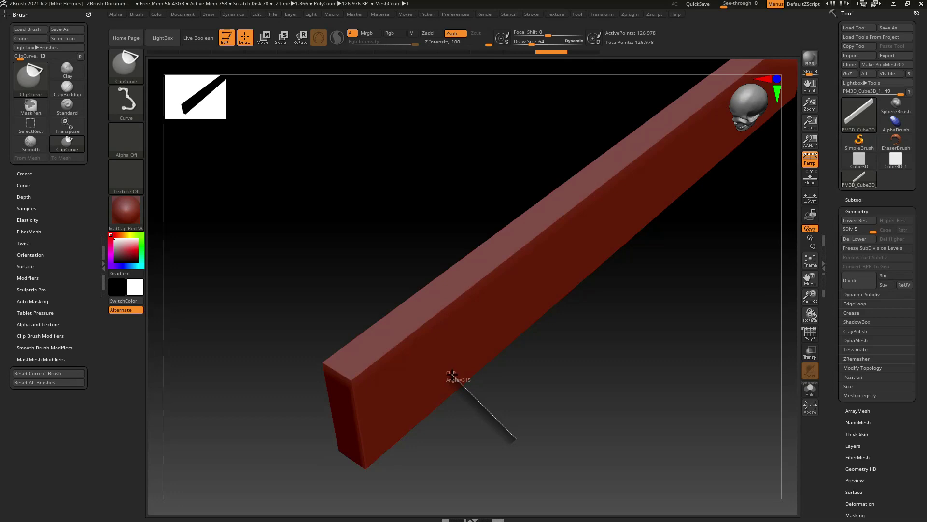
{"action": "key", "text": "alt"}
{"action": "mouse_move", "coordinate": [453, 373]}
{"action": "left_mouse_down", "text": "ctrl+shift"}
{"action": "mouse_move", "coordinate": [441, 378]}
{"action": "mouse_move", "coordinate": [433, 433]}
{"action": "mouse_move", "coordinate": [410, 423]}
{"action": "mouse_move", "coordinate": [408, 397]}
{"action": "mouse_move", "coordinate": [392, 398]}
{"action": "mouse_move", "coordinate": [326, 463]}
{"action": "mouse_move", "coordinate": [300, 479]}
{"action": "mouse_move", "coordinate": [271, 472]}
{"action": "left_mouse_up", "text": "ctrl+shift"}
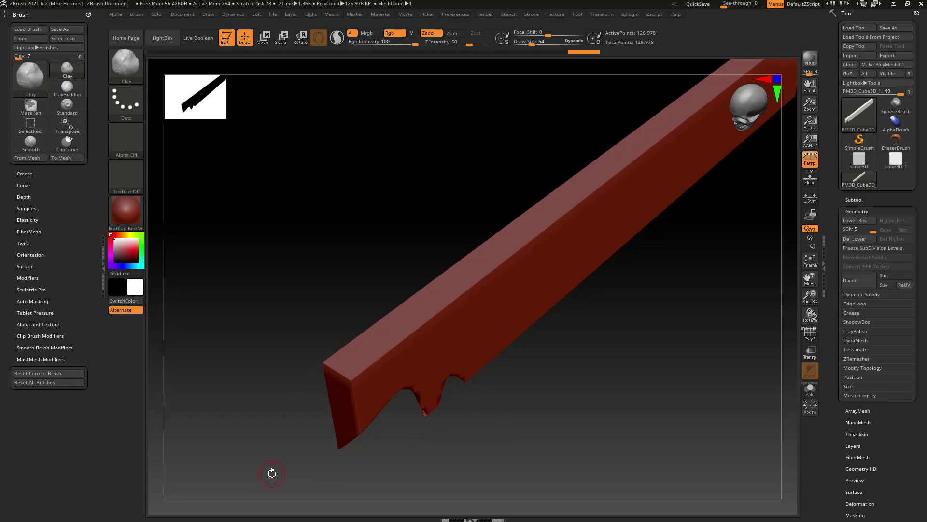
{"action": "key", "text": "ctrl+z"}
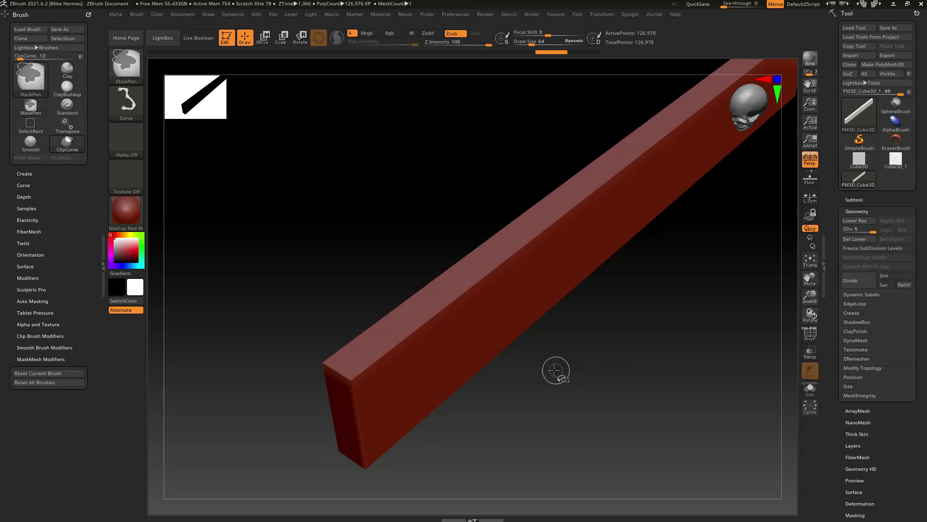
- Clip a small notch into the plank's lower edge with a bent ClipCurve stroke
{"action": "mouse_move", "coordinate": [532, 412]}
{"action": "left_mouse_down", "text": "ctrl+shift"}
{"action": "mouse_move", "coordinate": [454, 367]}
{"action": "mouse_move", "coordinate": [461, 366]}
{"action": "mouse_move", "coordinate": [477, 437]}
{"action": "left_mouse_up", "text": "ctrl+shift"}
{"action": "key", "text": "alt"}
{"action": "key", "text": "alt"}
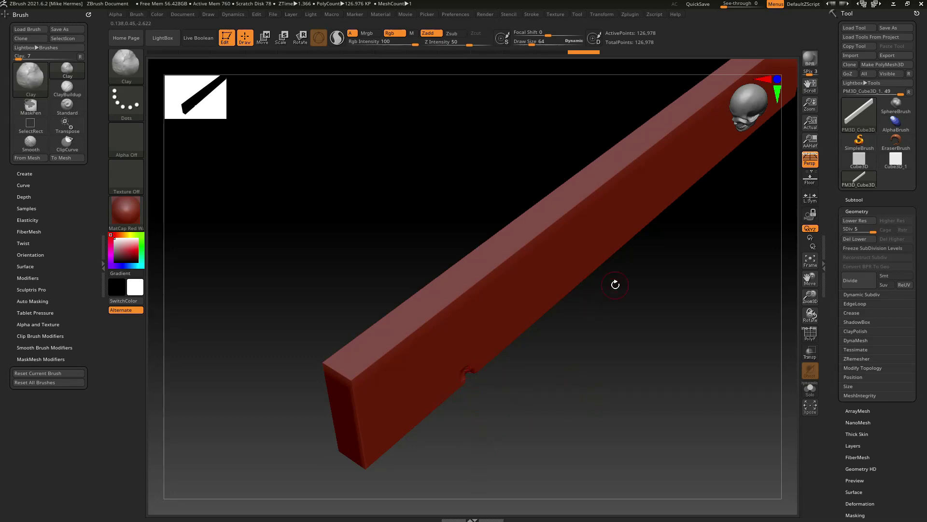
- Undo the notch in the lower edge and divide the plank to subdivision level 6
{"action": "key", "text": "ctrl+d"}
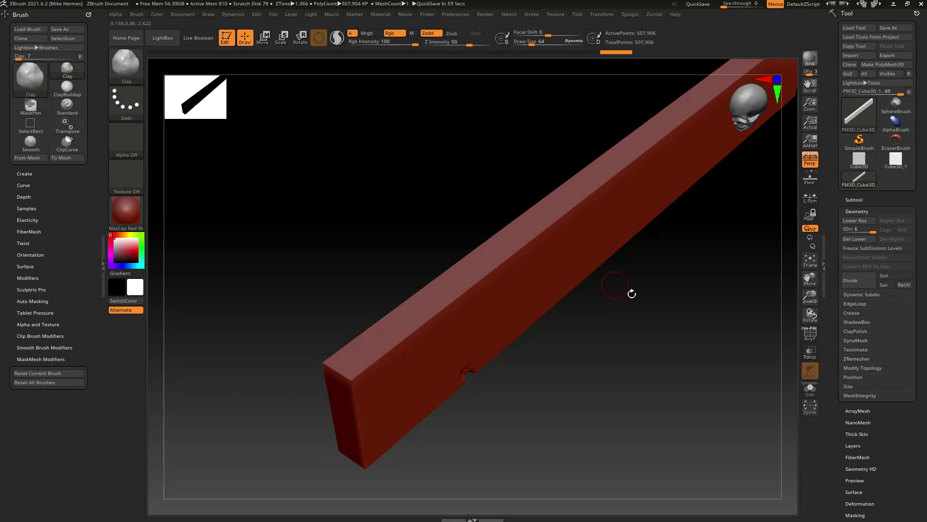
{"action": "key", "text": "shift+d"}
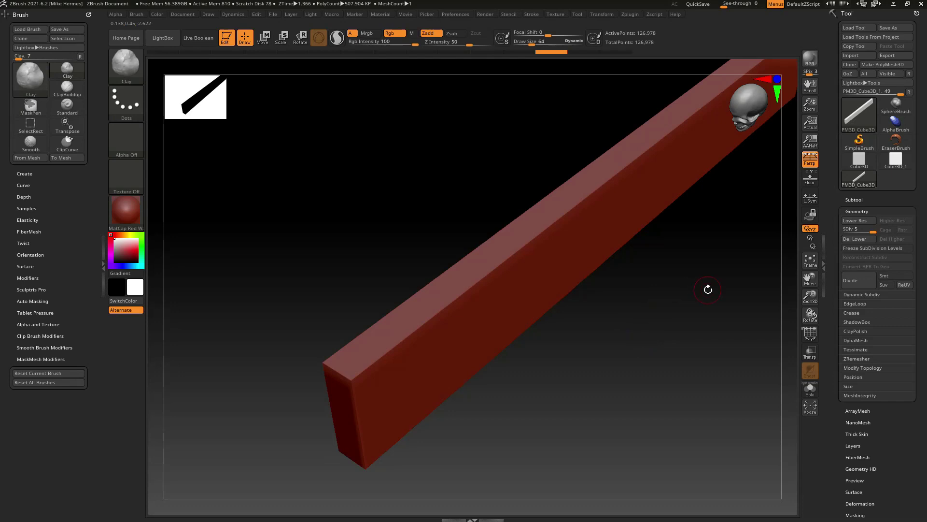
{"action": "key", "text": "d"}
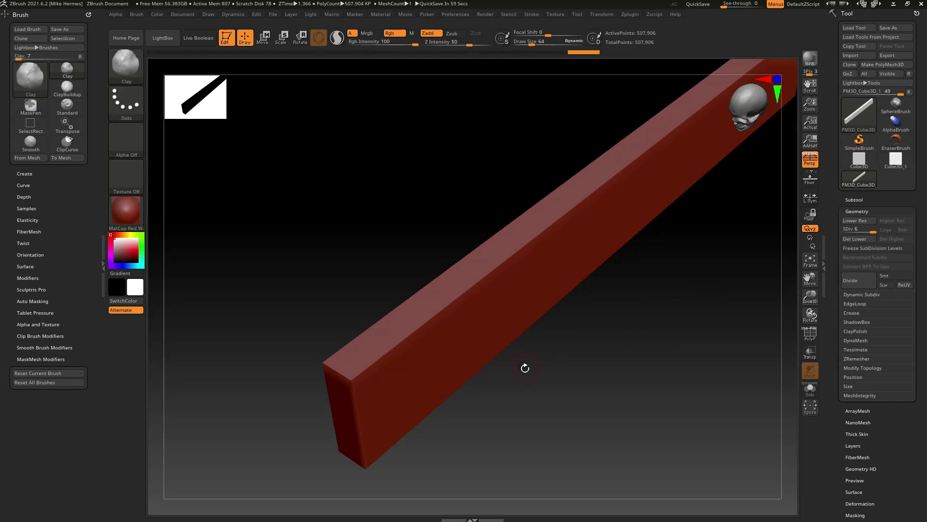
- Clip a narrow tapered split into the side face at the plank's front end with a V-shaped ClipCurve stroke
{"action": "left_click_drag", "start_coordinate": [538, 387], "coordinate": [555, 356]}
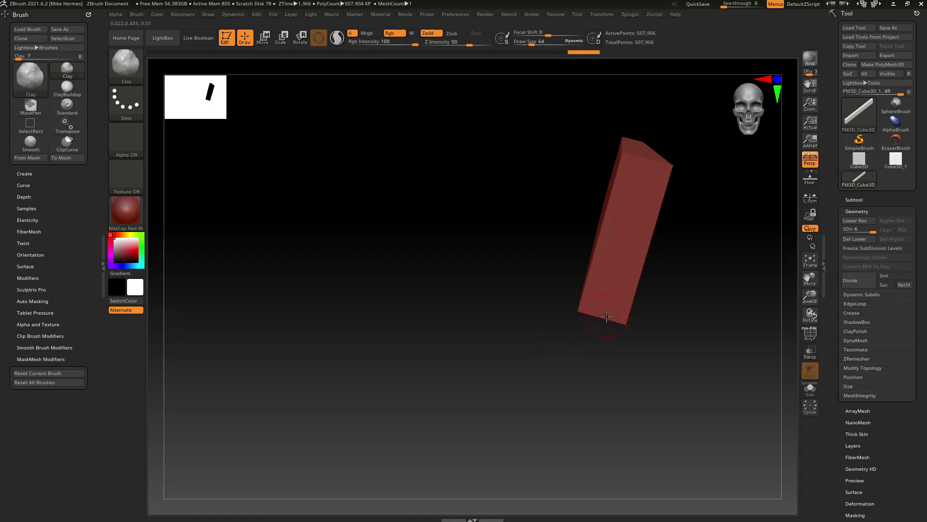
{"action": "key", "text": "ctrl+shift"}
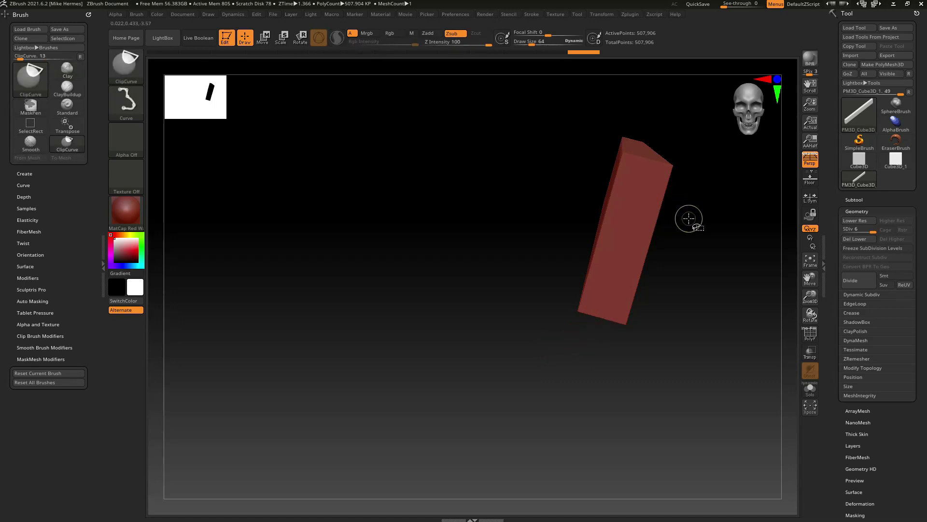
{"action": "left_click_drag", "start_coordinate": [689, 218], "coordinate": [634, 250], "text": "ctrl+shift"}
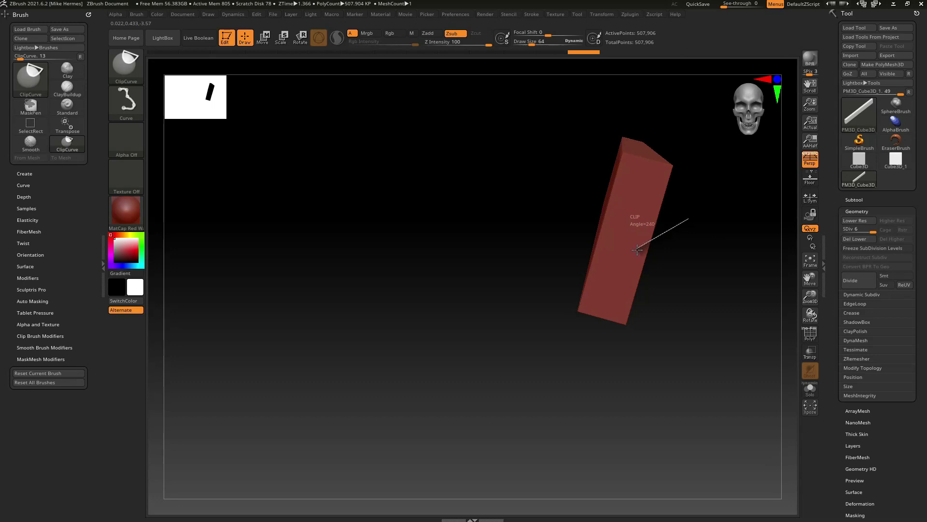
{"action": "left_click_drag", "start_coordinate": [638, 249], "coordinate": [687, 287], "text": "ctrl+shift"}
- Bevel the upper and lower back corners of the plank's front end with straight ClipCurve strokes
{"action": "left_click_drag", "start_coordinate": [684, 322], "coordinate": [461, 341]}
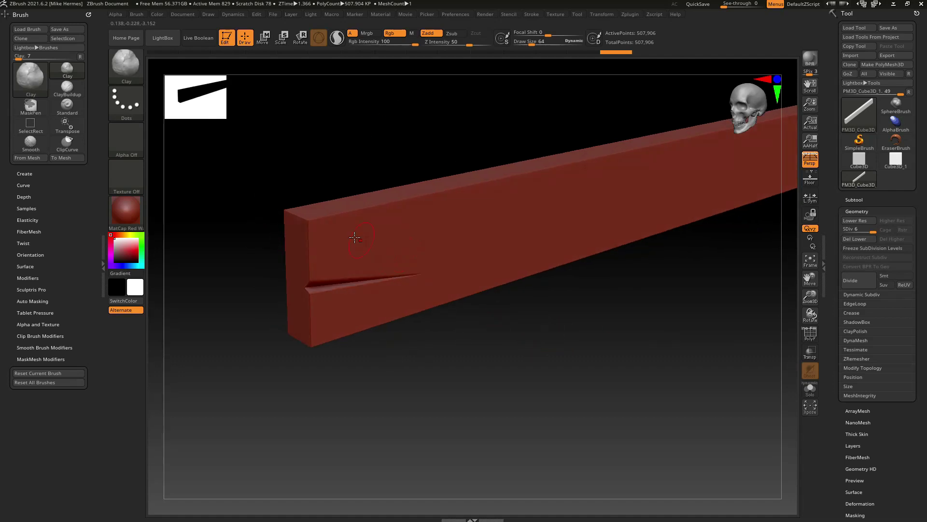
{"action": "key", "text": "ctrl+shift"}
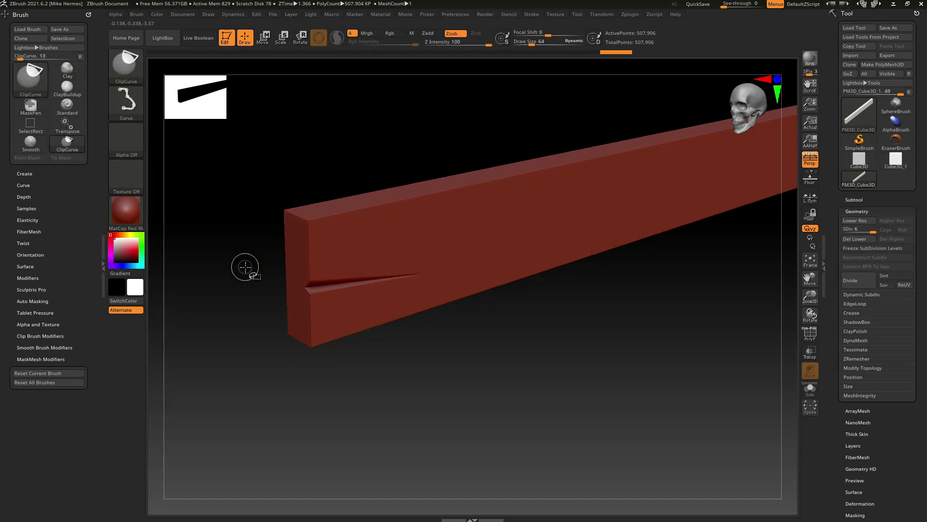
{"action": "left_click_drag", "start_coordinate": [245, 267], "coordinate": [371, 135], "text": "ctrl+shift"}
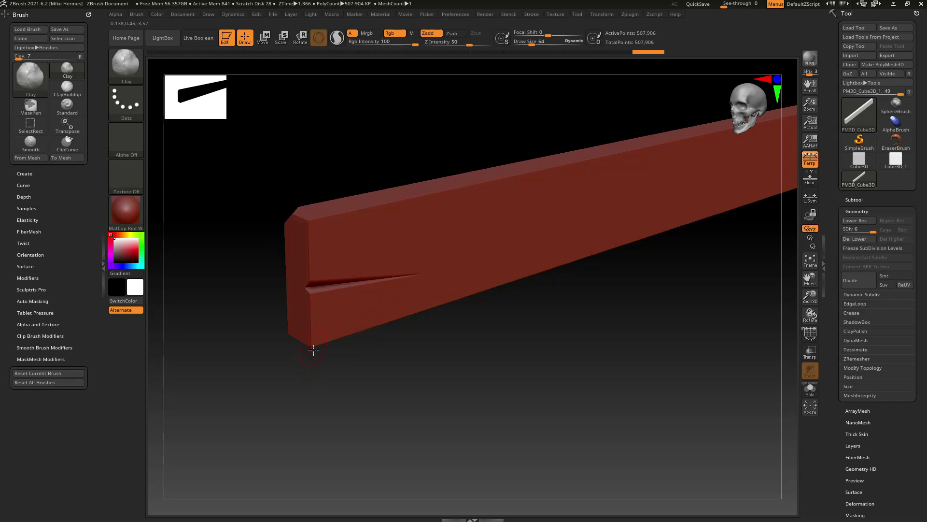
{"action": "mouse_move", "coordinate": [341, 395]}
{"action": "left_mouse_down", "text": "ctrl+shift"}
{"action": "mouse_move", "coordinate": [310, 367]}
{"action": "mouse_move", "coordinate": [273, 288]}
{"action": "left_mouse_up", "text": "ctrl+shift"}
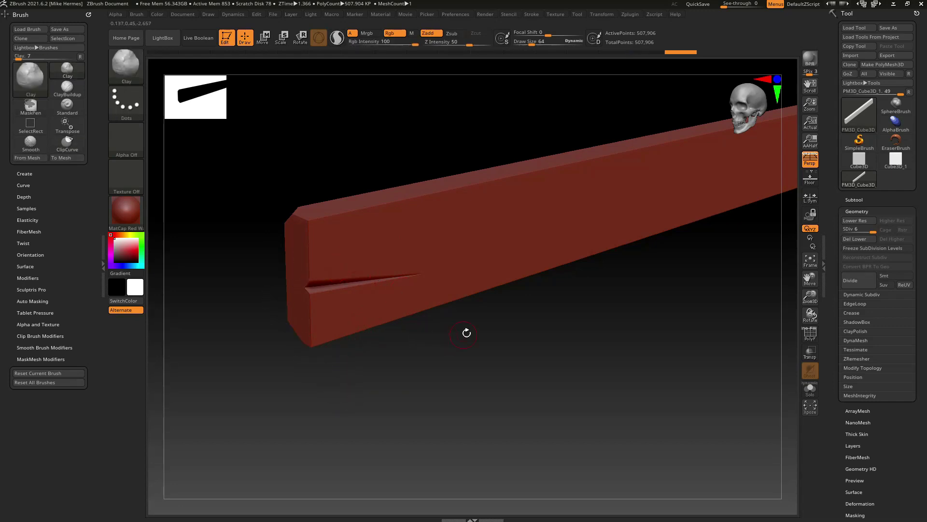
- Clip a small notch into the opposite side face of the plank with a bent ClipCurve stroke
{"action": "left_click_drag", "start_coordinate": [477, 354], "coordinate": [491, 328]}
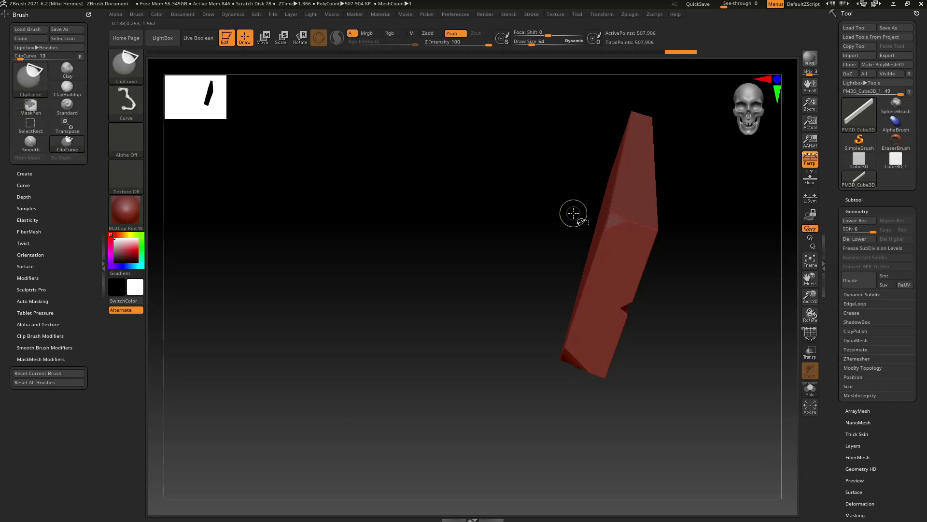
{"action": "mouse_move", "coordinate": [571, 210]}
{"action": "left_mouse_down", "text": "ctrl+shift"}
{"action": "mouse_move", "coordinate": [595, 271]}
{"action": "mouse_move", "coordinate": [590, 253]}
{"action": "mouse_move", "coordinate": [603, 236]}
{"action": "left_mouse_up", "text": "ctrl+shift"}
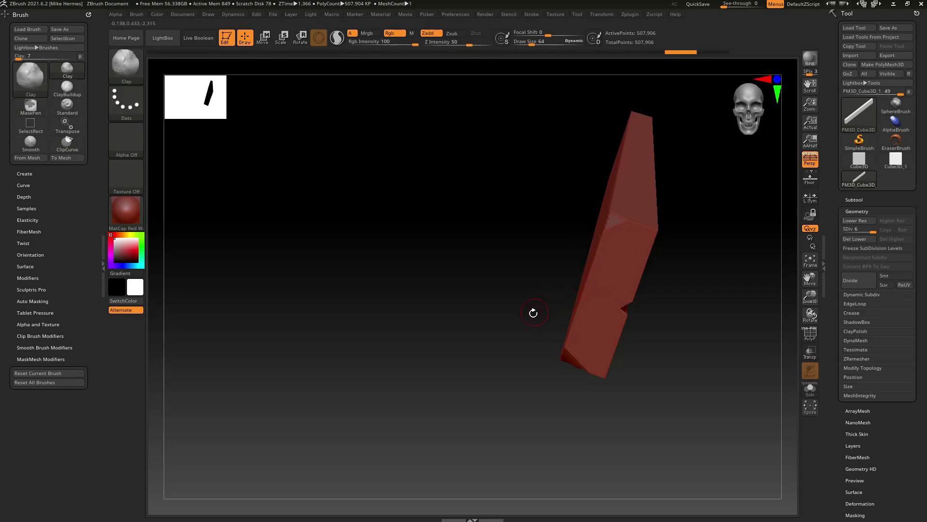
{"action": "mouse_move", "coordinate": [532, 311]}
{"action": "left_mouse_down"}
{"action": "mouse_move", "coordinate": [548, 310]}
{"action": "mouse_move", "coordinate": [525, 320]}
{"action": "mouse_move", "coordinate": [533, 307]}
{"action": "mouse_move", "coordinate": [611, 296]}
{"action": "mouse_move", "coordinate": [600, 297]}
{"action": "mouse_move", "coordinate": [569, 248]}
{"action": "left_mouse_up"}
{"action": "key", "text": "ctrl"}
{"action": "key", "text": "alt"}
{"action": "key", "text": "alt"}
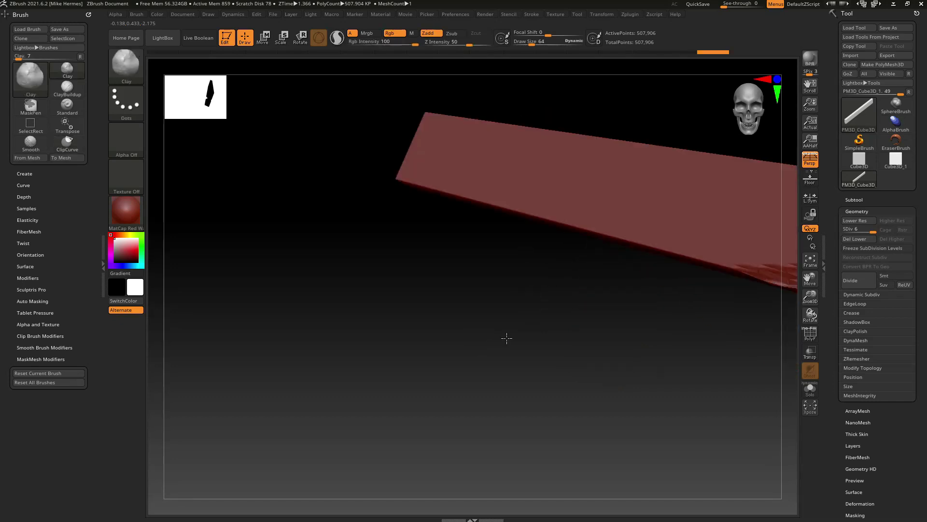
{"action": "left_click_drag", "start_coordinate": [506, 338], "coordinate": [476, 349]}
{"action": "key", "text": "ctrl+shift+z"}
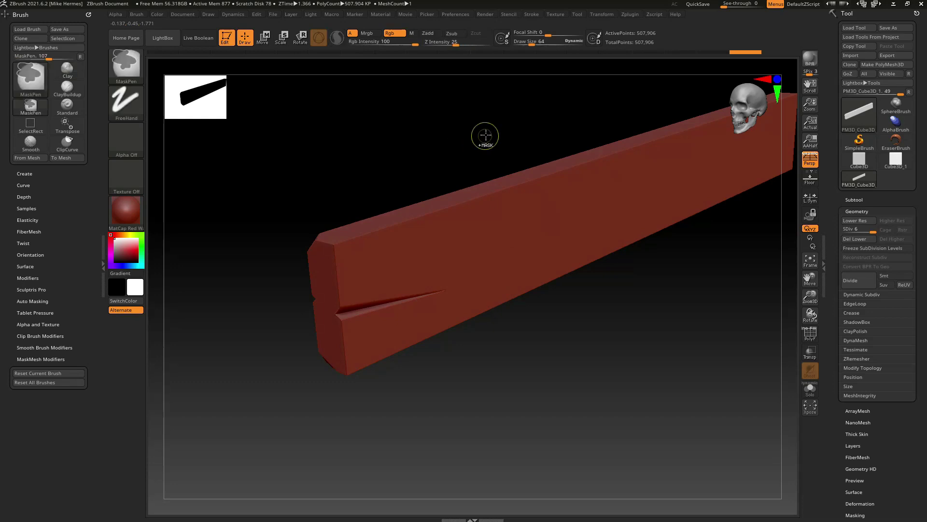
- Clip a deep V-shaped notch into the plank's upper edge near the front end with a bent ClipCurve stroke
{"action": "mouse_move", "coordinate": [478, 125]}
{"action": "left_mouse_down", "text": "ctrl+shift"}
{"action": "mouse_move", "coordinate": [472, 226]}
{"action": "mouse_move", "coordinate": [491, 206]}
{"action": "mouse_move", "coordinate": [587, 166]}
{"action": "mouse_move", "coordinate": [578, 104]}
{"action": "mouse_move", "coordinate": [436, 176]}
{"action": "mouse_move", "coordinate": [501, 143]}
{"action": "mouse_move", "coordinate": [449, 157]}
{"action": "mouse_move", "coordinate": [478, 145]}
{"action": "left_mouse_up", "text": "ctrl+shift"}
{"action": "key", "text": "alt"}
{"action": "key", "text": "alt"}
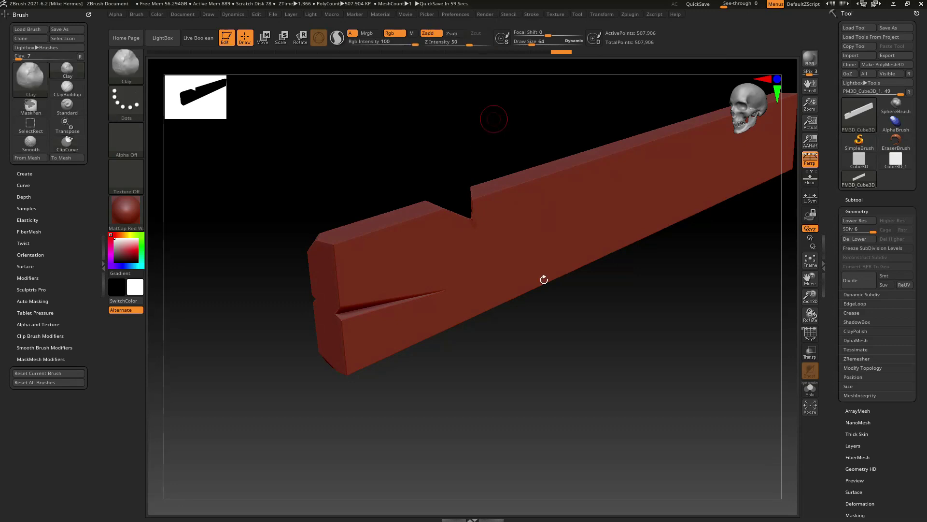
{"action": "left_click_drag", "start_coordinate": [552, 346], "coordinate": [532, 340]}
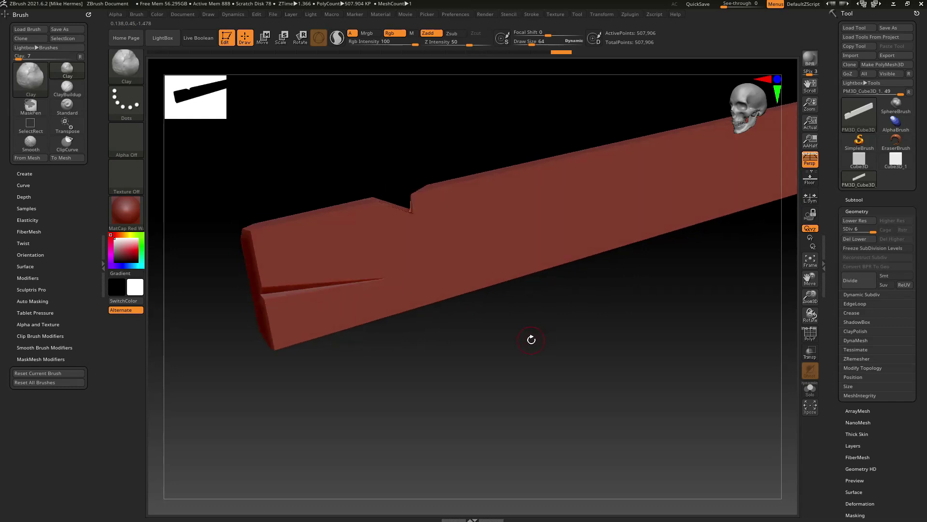